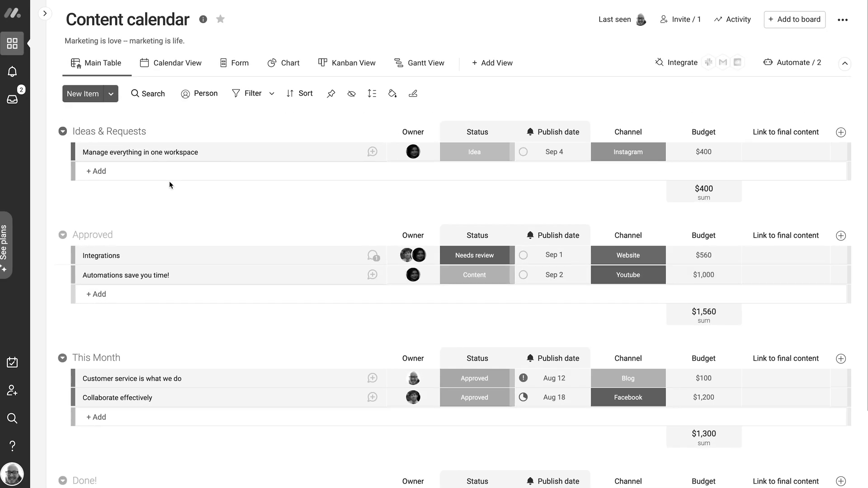
Add 'Text as blocks' as a new idea and send 'Order more coffee' to the Operations - NY board.
{"action": "left_click", "coordinate": [161, 171]}
{"action": "type", "text": "Text as blocks"}
{"action": "key", "text": "Return"}
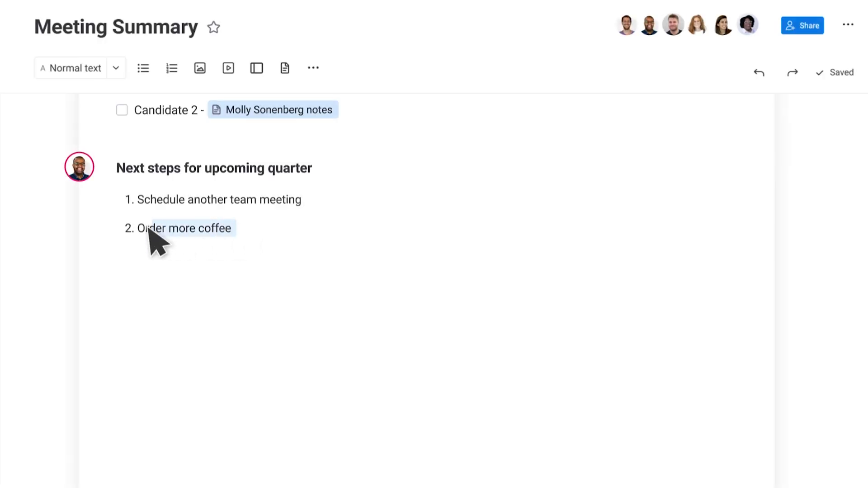
{"action": "left_click", "coordinate": [473, 255]}
{"action": "left_click", "coordinate": [566, 361]}
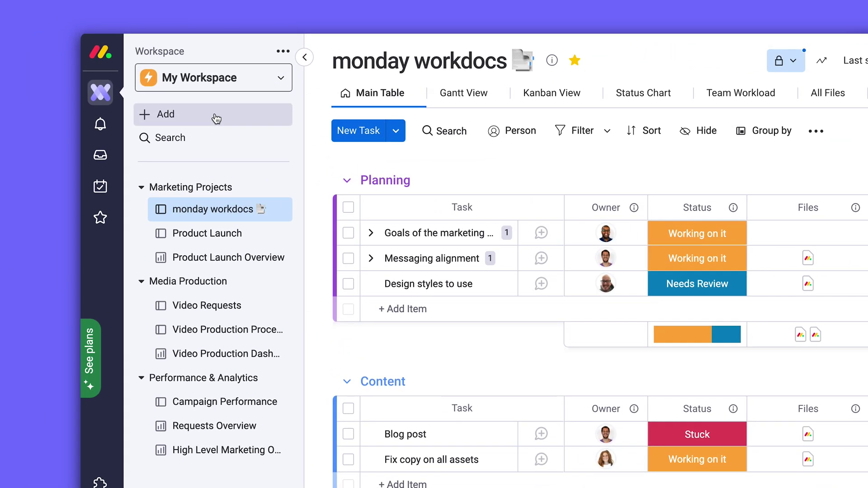
Open the Connect existing Doc picker from the first task's Files cell.
{"action": "left_click", "coordinate": [216, 119]}
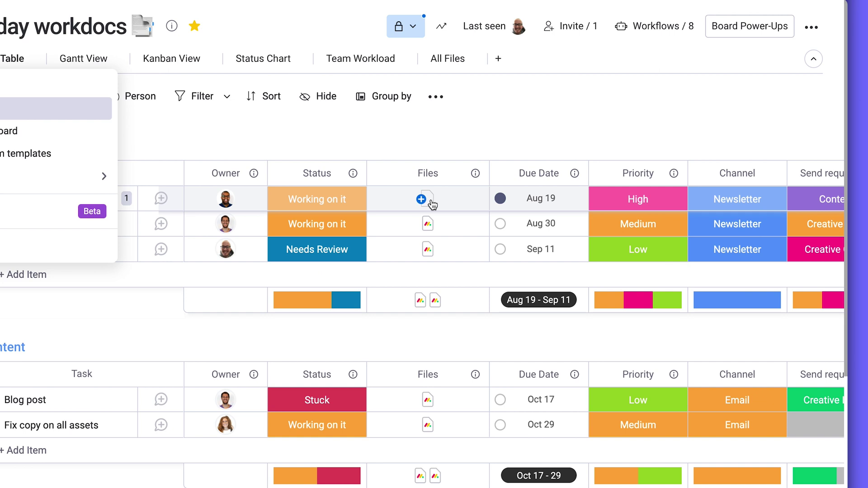
{"action": "left_click", "coordinate": [420, 198]}
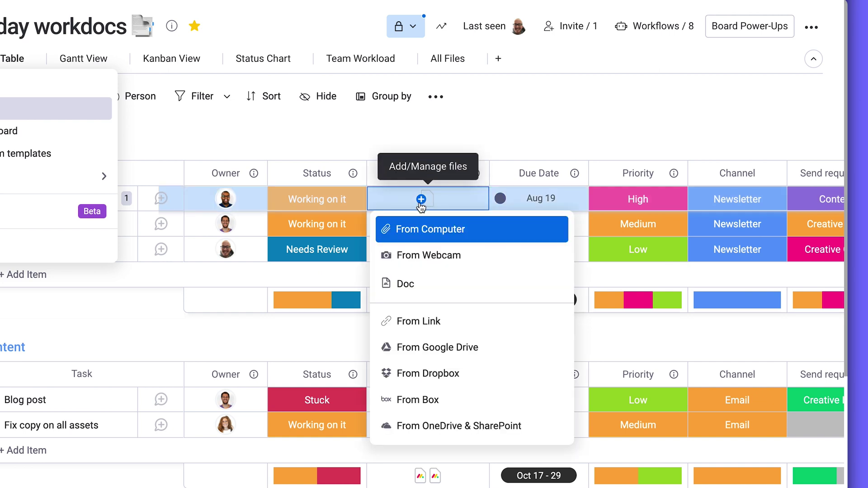
{"action": "left_click", "coordinate": [390, 285]}
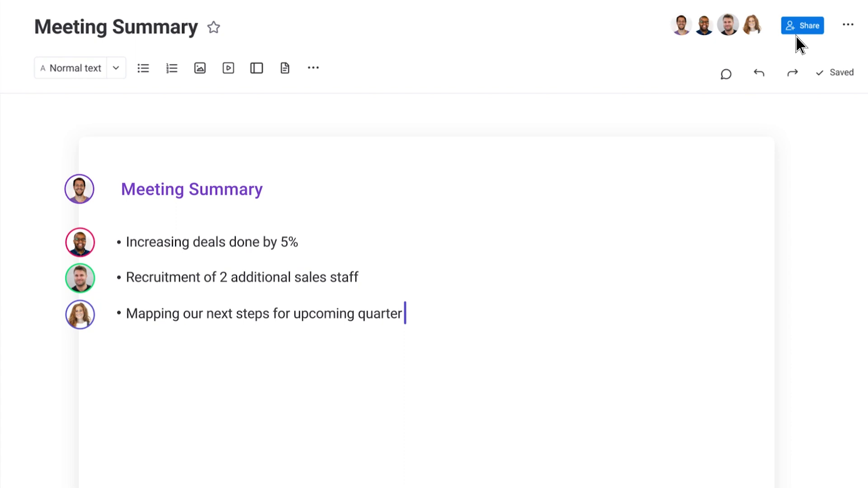
{"action": "left_click", "coordinate": [805, 27]}
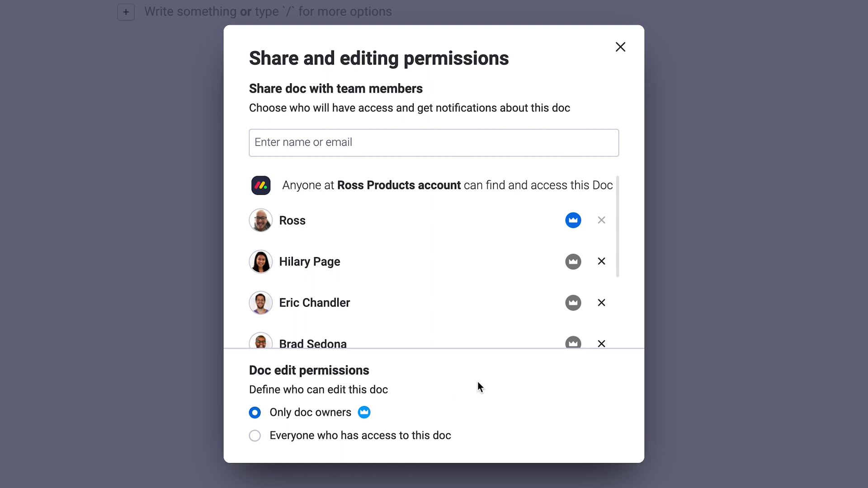
{"action": "left_click", "coordinate": [576, 312]}
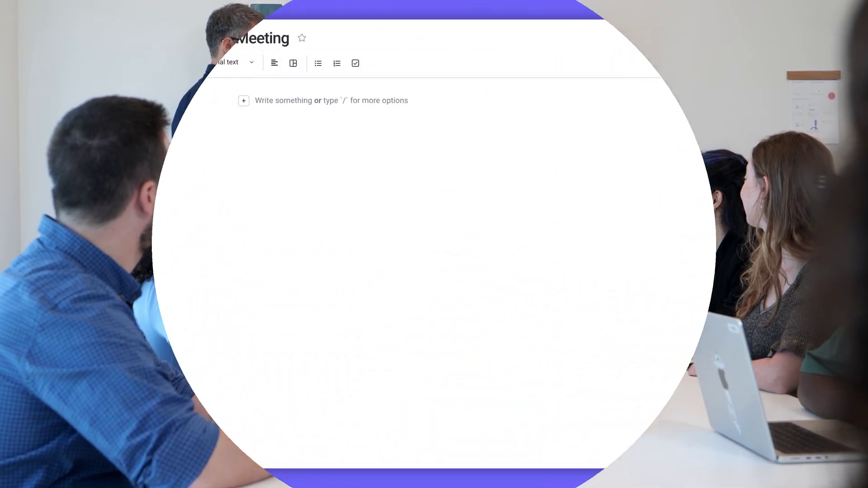
{"action": "type", "text": "/"}
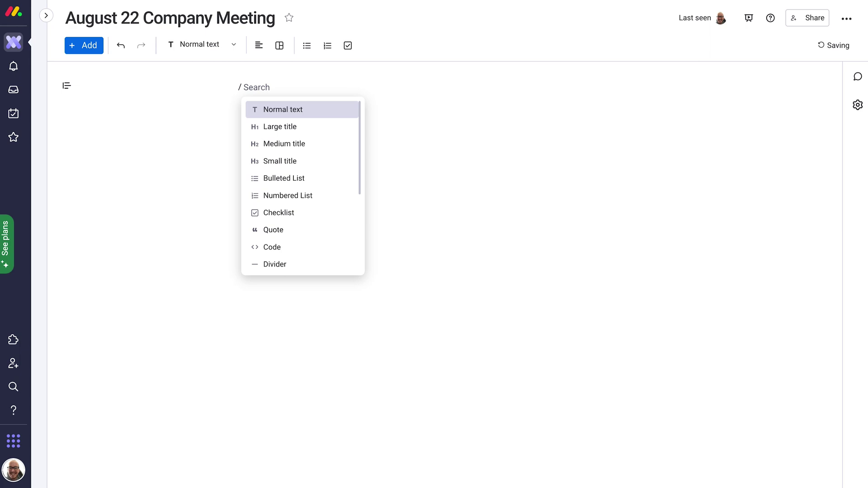
{"action": "type", "text": "title"}
Add the 'Marketing brand campaign' title to the empty meeting doc.
{"action": "key", "text": "Return"}
{"action": "type", "text": "Marketing brand campaign"}
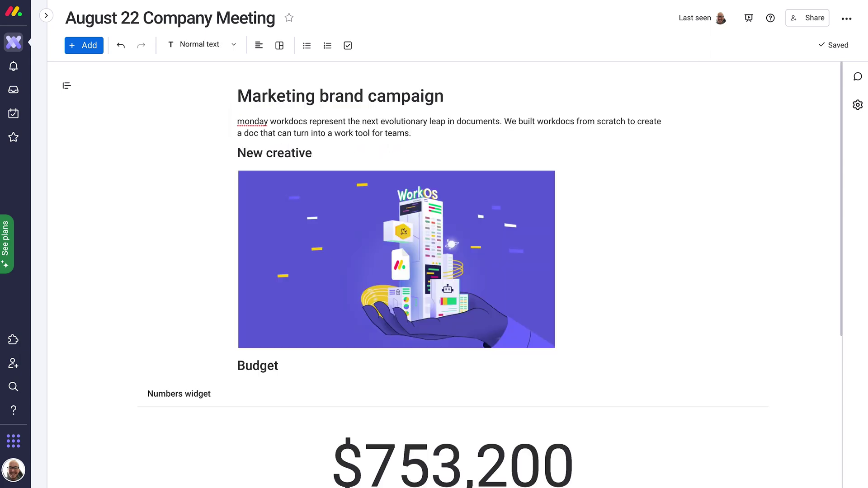
{"action": "type", "text": "/"}
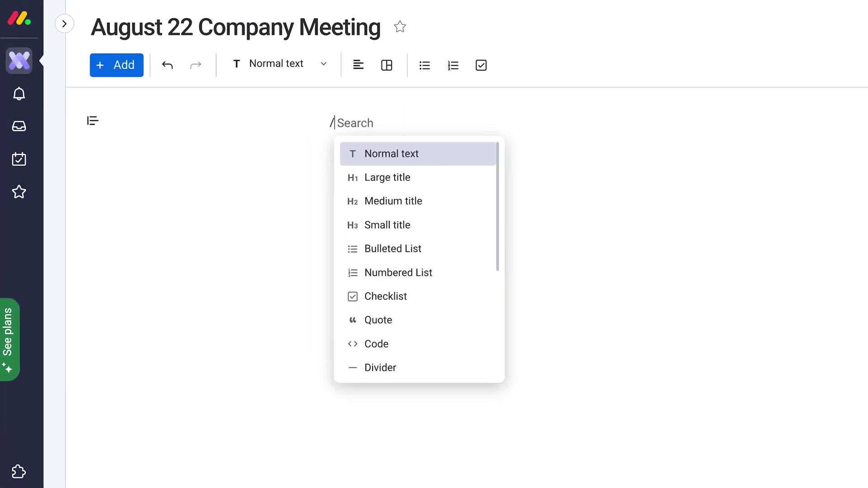
{"action": "mouse_move", "coordinate": [498, 150]}
{"action": "left_mouse_down"}
{"action": "mouse_move", "coordinate": [493, 260]}
{"action": "mouse_move", "coordinate": [495, 123]}
{"action": "left_mouse_up"}
{"action": "type", "text": "itle"}
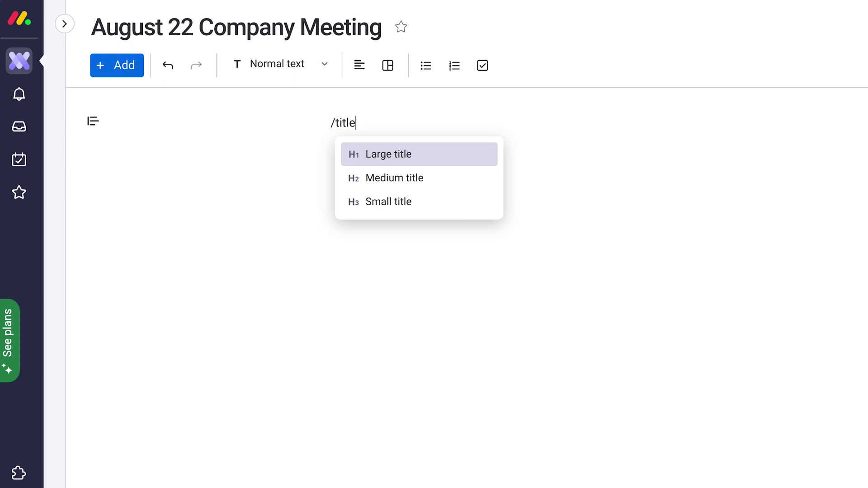
Embed the marketing video under the Budget title.
{"action": "left_click", "coordinate": [93, 122]}
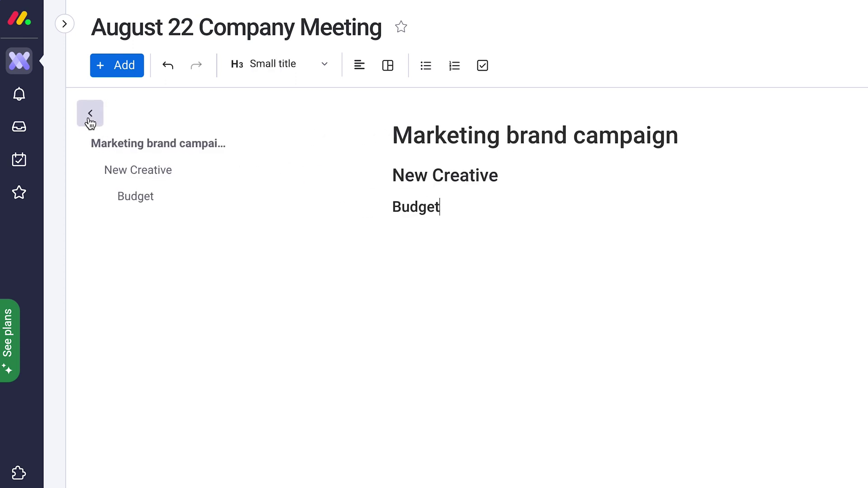
{"action": "left_click", "coordinate": [93, 123]}
{"action": "type", "text": "/vi"}
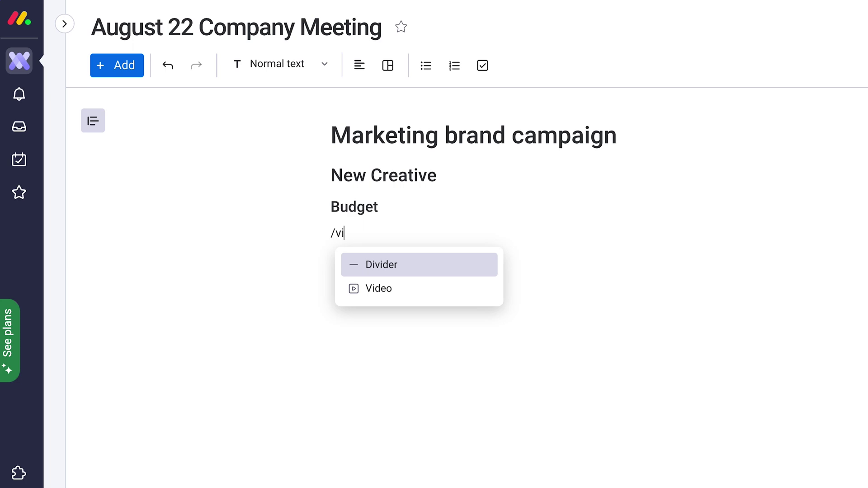
{"action": "type", "text": "deo"}
{"action": "left_click", "coordinate": [284, 257]}
{"action": "type", "text": "/fil"}
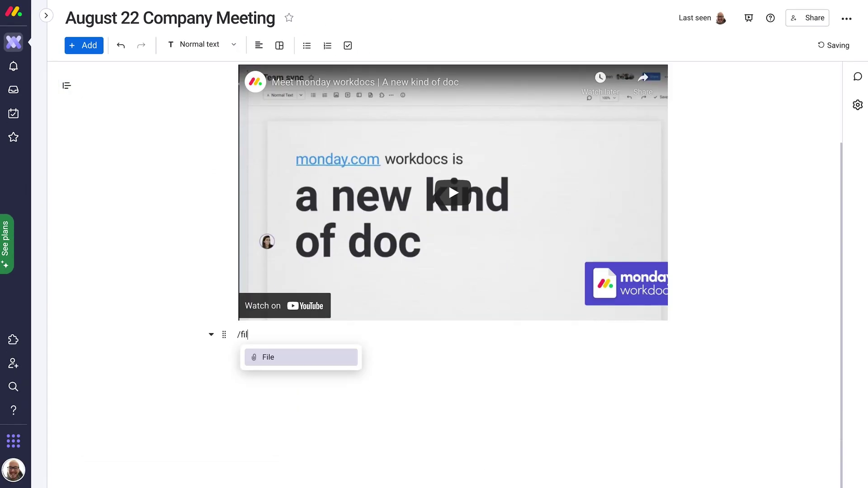
{"action": "type", "text": "/widget"}
Insert a Battery widget and an HTML code block below the video.
{"action": "key", "text": "Return"}
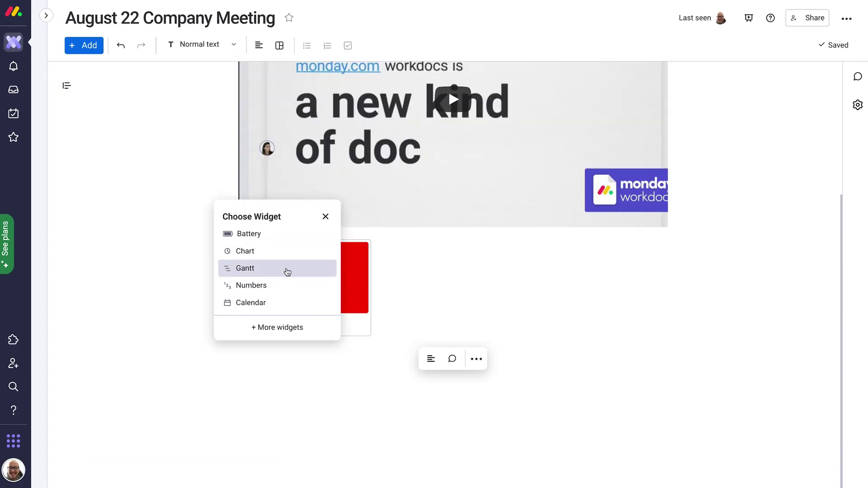
{"action": "left_click", "coordinate": [297, 234]}
{"action": "type", "text": "/code"}
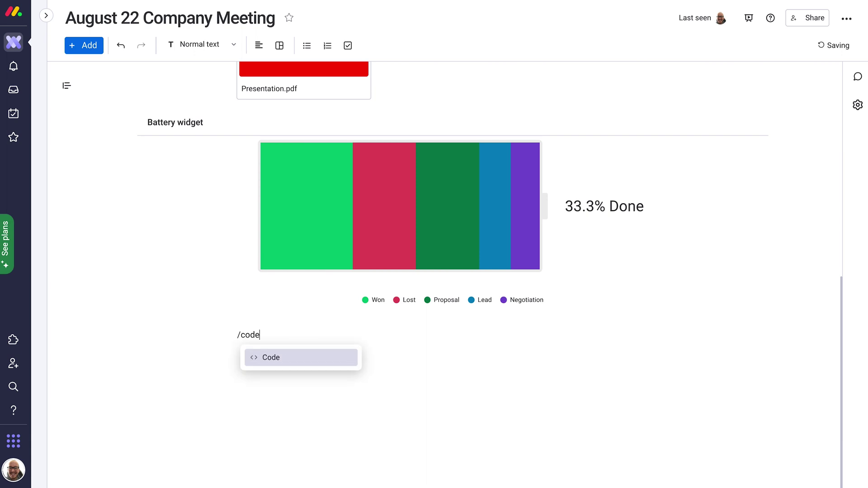
{"action": "key", "text": "Return"}
{"action": "scroll", "coordinate": [427, 353], "scroll_direction": "down", "scroll_amount": 2}
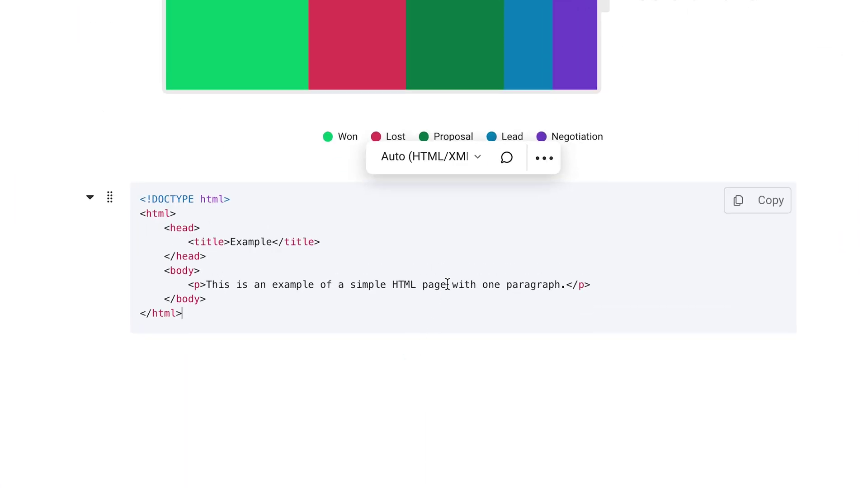
{"action": "left_click", "coordinate": [454, 160]}
{"action": "scroll", "coordinate": [484, 193], "scroll_direction": "down", "scroll_amount": 1}
{"action": "scroll", "coordinate": [483, 193], "scroll_direction": "down", "scroll_amount": 2}
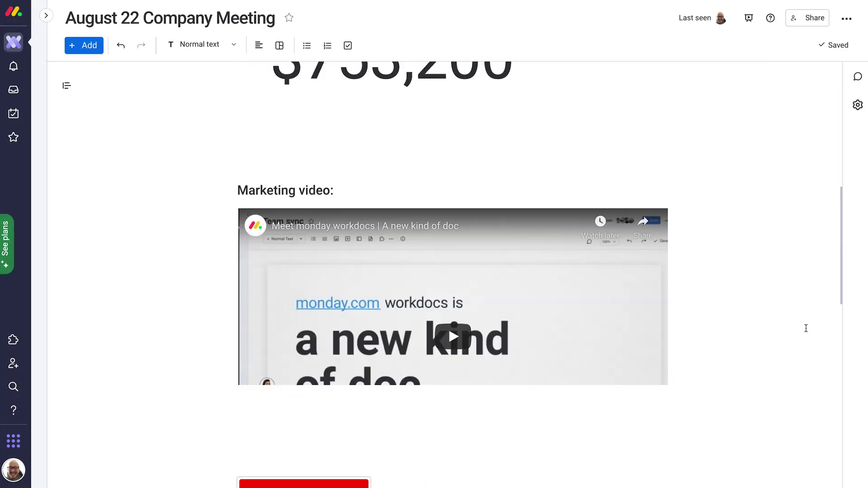
{"action": "type", "text": "@sara"}
Tag teammates on the social posts and legal items, and comment 'focus on Reddit' on social posts.
{"action": "key", "text": "Return"}
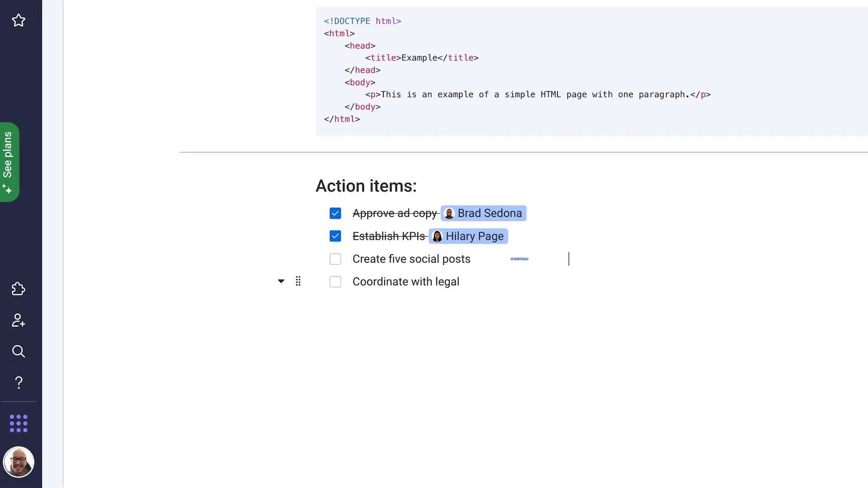
{"action": "type", "text": "@kev"}
{"action": "key", "text": "Return"}
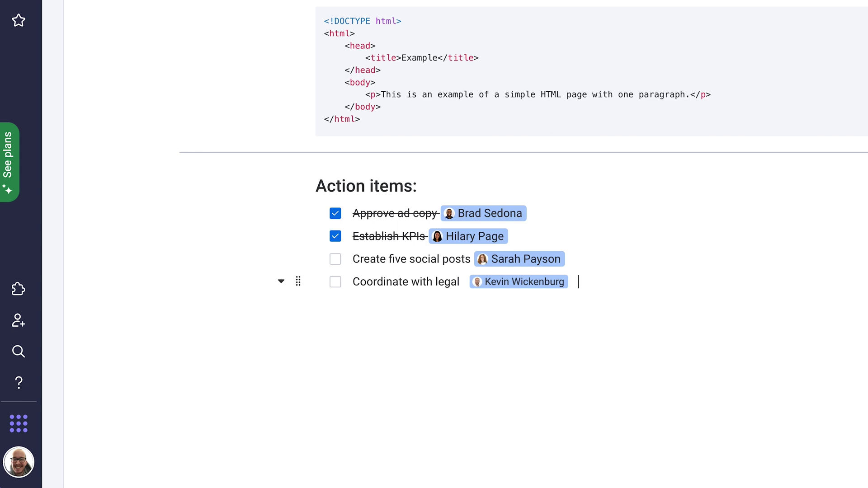
{"action": "left_click_drag", "start_coordinate": [355, 263], "coordinate": [470, 263]}
{"action": "left_click", "coordinate": [641, 237]}
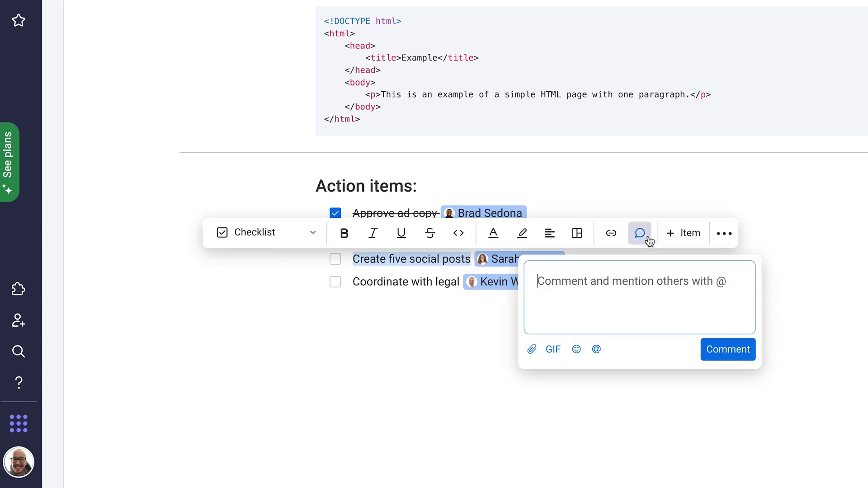
{"action": "left_click", "coordinate": [731, 370]}
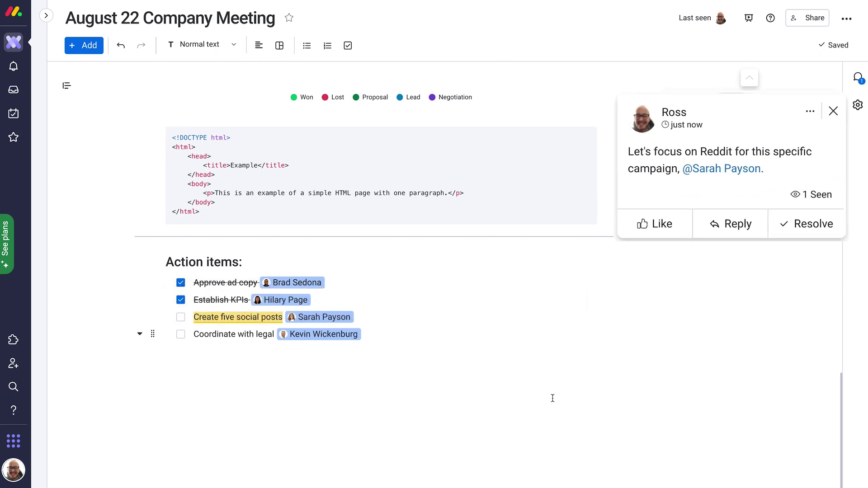
Move the HTML code block below the action items, then duplicate it and delete the copy.
{"action": "left_click", "coordinate": [826, 104]}
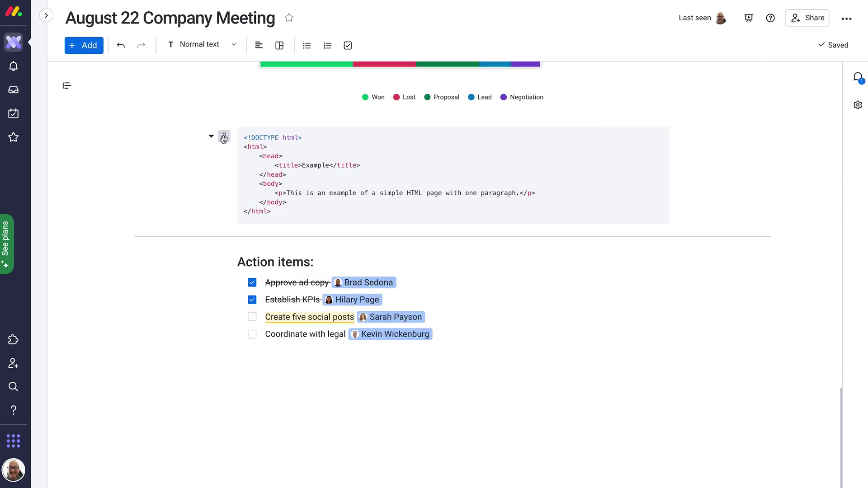
{"action": "left_click_drag", "start_coordinate": [223, 138], "coordinate": [242, 367]}
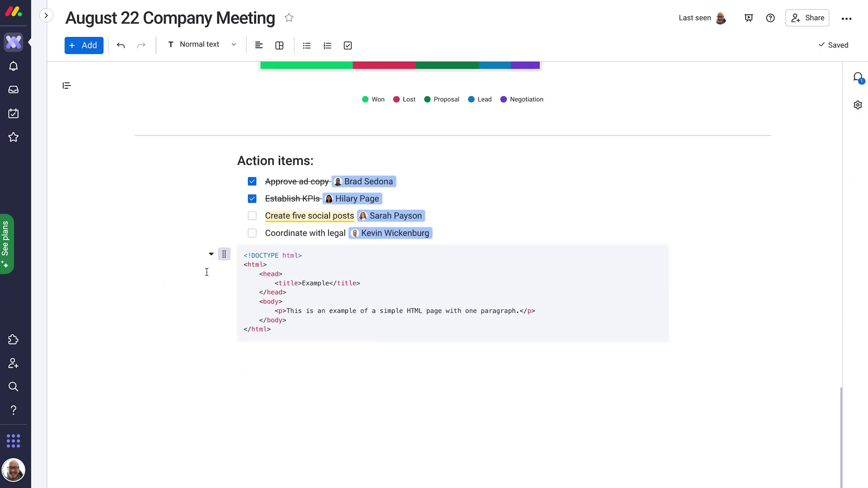
{"action": "left_click", "coordinate": [211, 256]}
{"action": "mouse_move", "coordinate": [237, 396]}
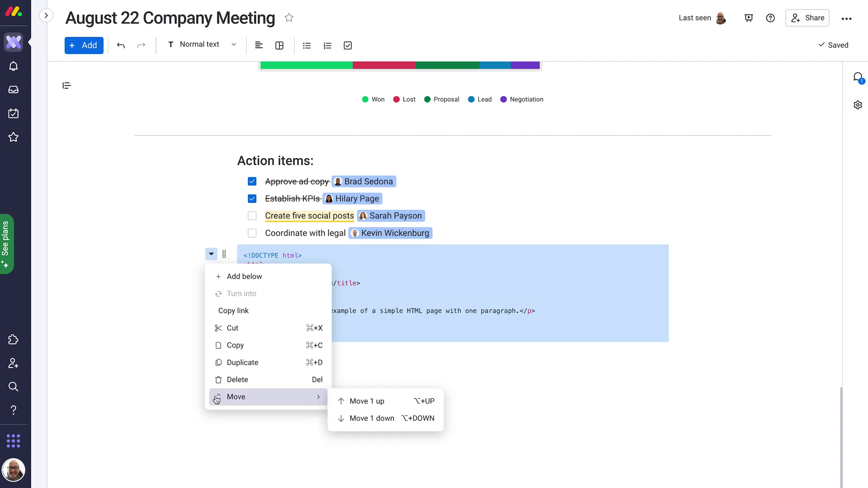
{"action": "left_click", "coordinate": [208, 366]}
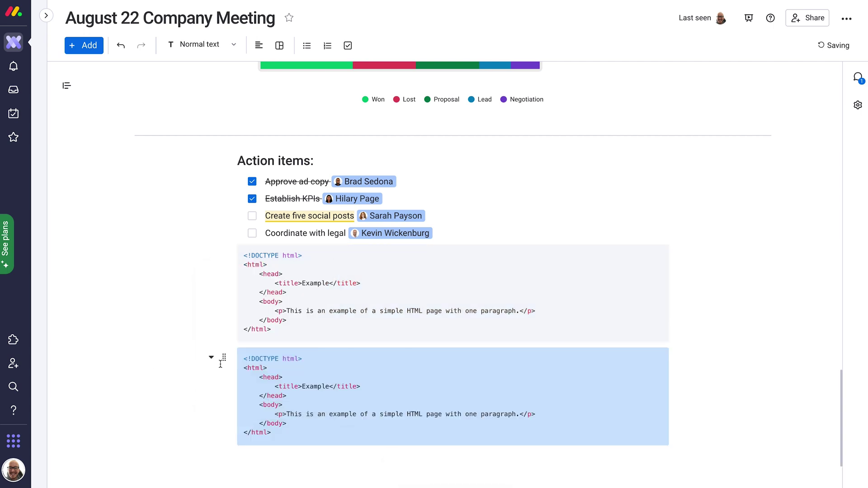
{"action": "left_click", "coordinate": [212, 359]}
{"action": "left_click", "coordinate": [217, 319]}
{"action": "scroll", "coordinate": [216, 323], "scroll_direction": "up", "scroll_amount": 5}
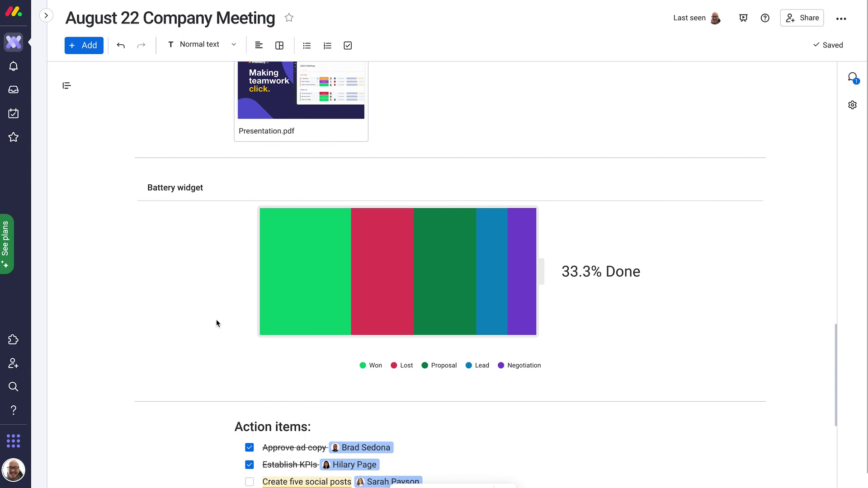
{"action": "scroll", "coordinate": [217, 323], "scroll_direction": "up", "scroll_amount": 10}
Turn the 'All of your unstructured words' intro paragraph into a quote.
{"action": "left_click", "coordinate": [203, 162]}
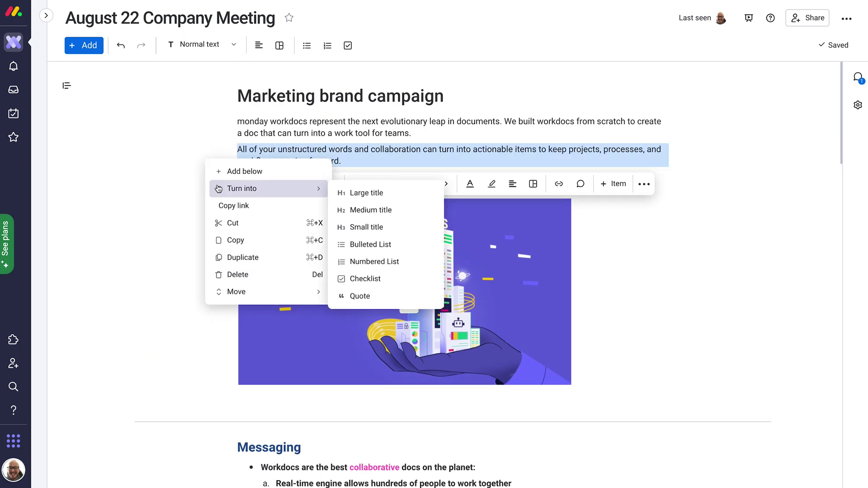
{"action": "left_click", "coordinate": [371, 297]}
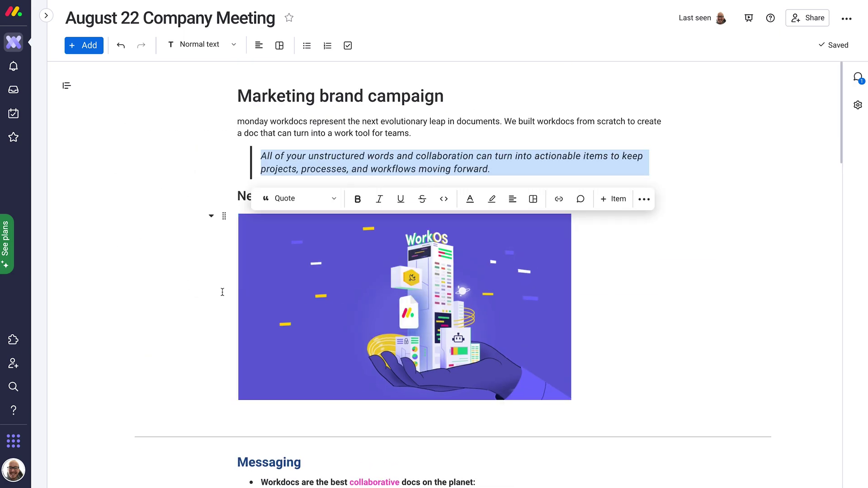
{"action": "left_click", "coordinate": [162, 291]}
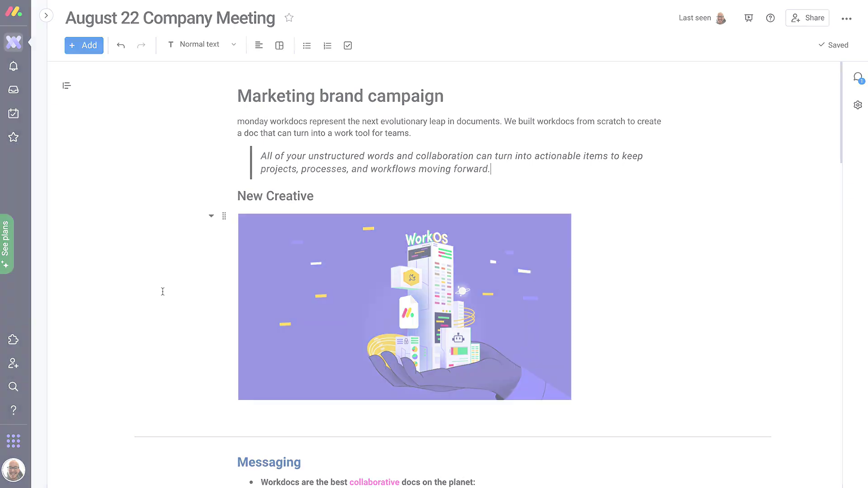
{"action": "type", "text": "/board"}
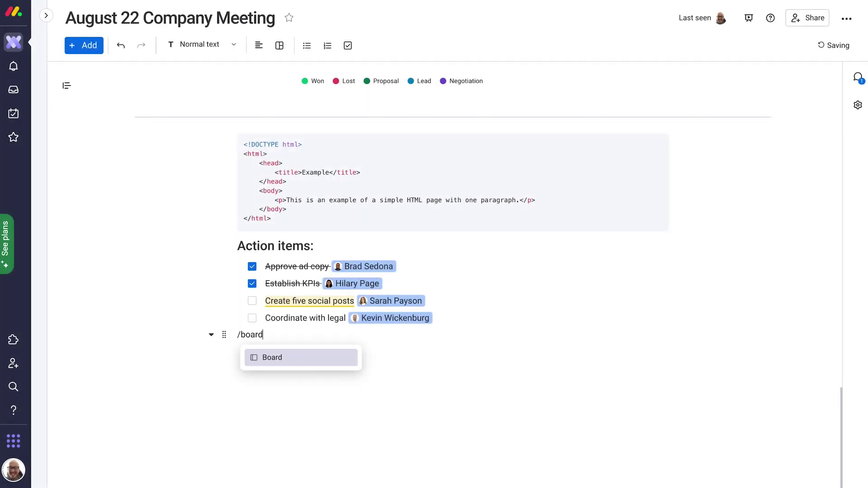
Embed the Product Launch board and set its first task's status to Done.
{"action": "key", "text": "Return"}
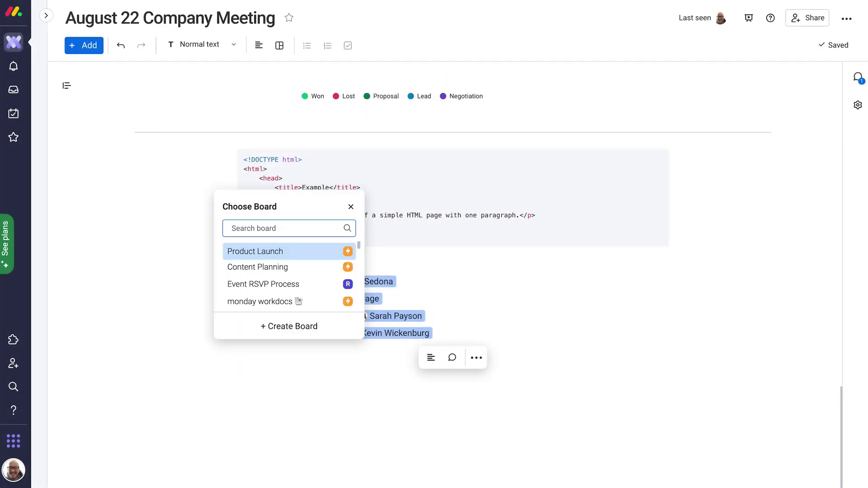
{"action": "left_click", "coordinate": [330, 258]}
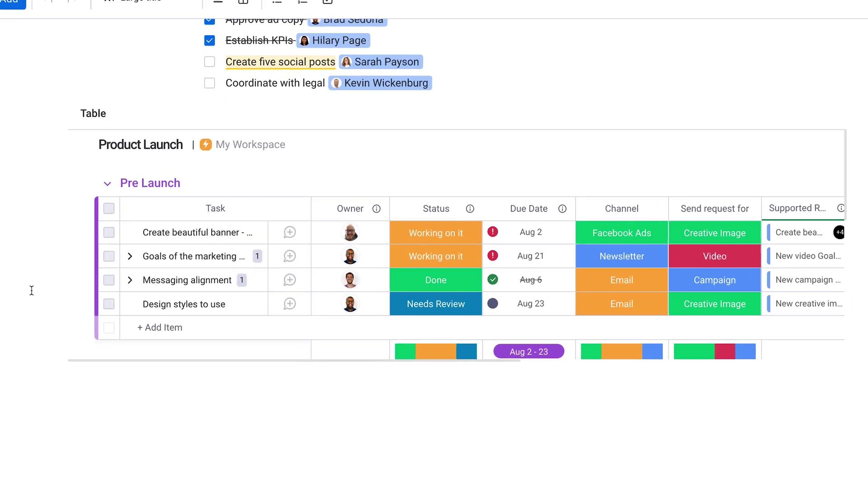
{"action": "left_click", "coordinate": [414, 241]}
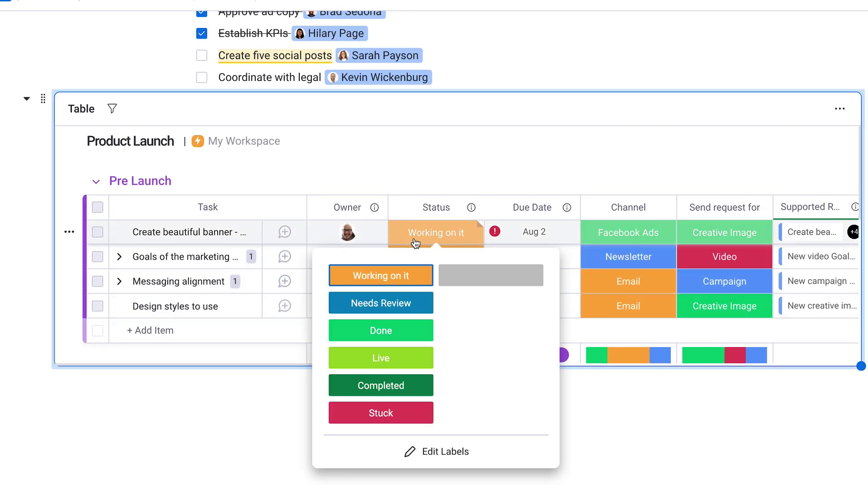
{"action": "left_click", "coordinate": [418, 332]}
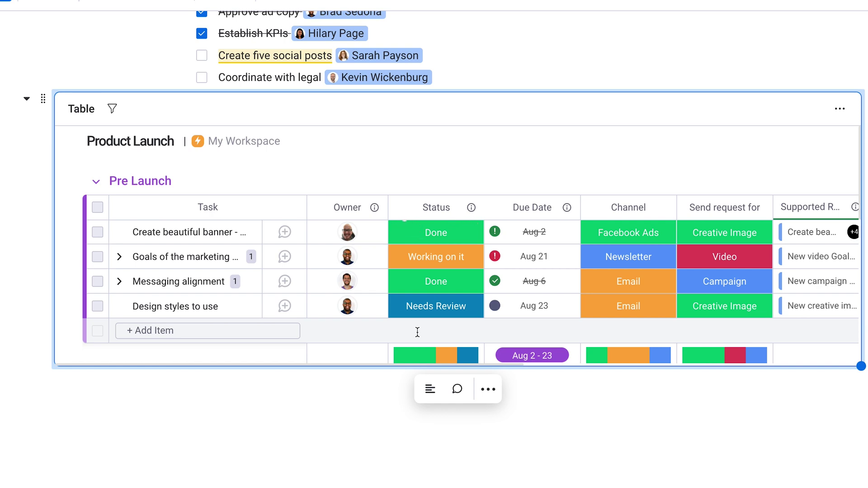
{"action": "scroll", "coordinate": [27, 310], "scroll_direction": "up", "scroll_amount": 5}
{"action": "scroll", "coordinate": [29, 330], "scroll_direction": "up", "scroll_amount": 5}
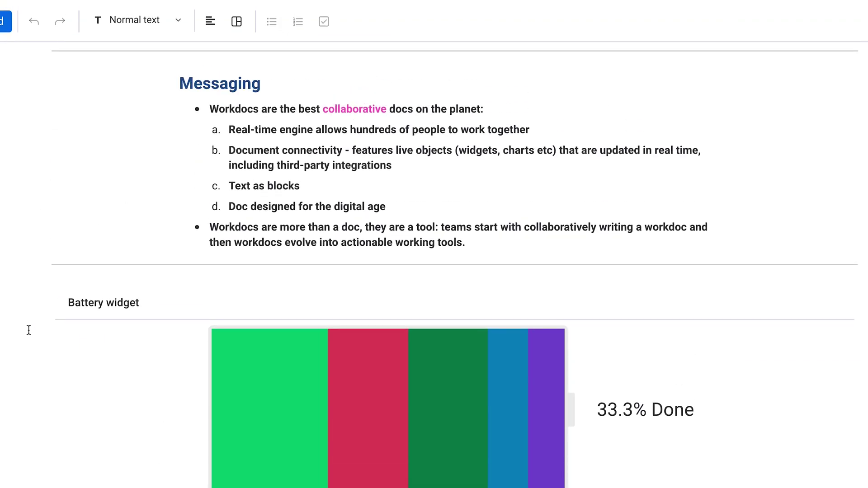
{"action": "scroll", "coordinate": [29, 331], "scroll_direction": "up", "scroll_amount": 1}
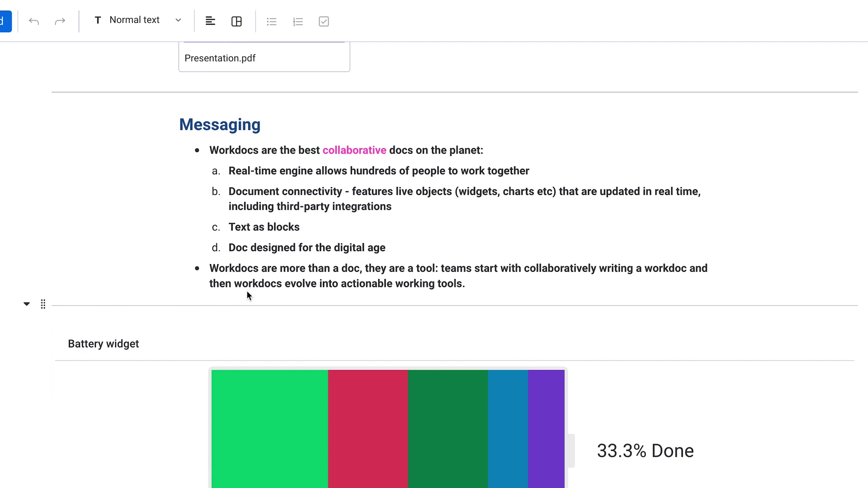
Create a board item from the 'Text as blocks' text in Content Planning's This month group.
{"action": "left_click_drag", "start_coordinate": [302, 225], "coordinate": [284, 226]}
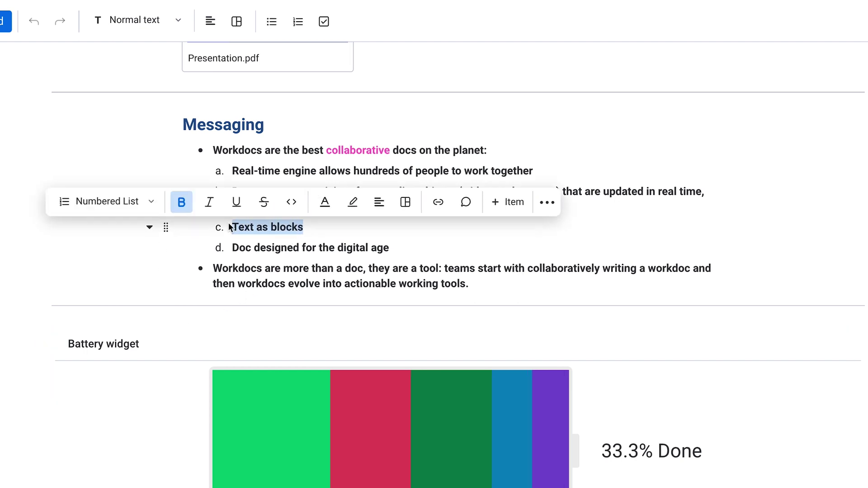
{"action": "left_click", "coordinate": [515, 210]}
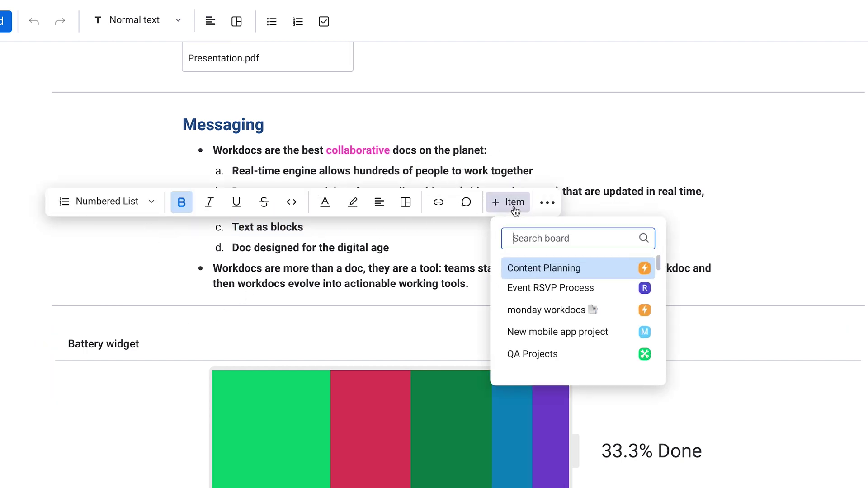
{"action": "left_click", "coordinate": [512, 269]}
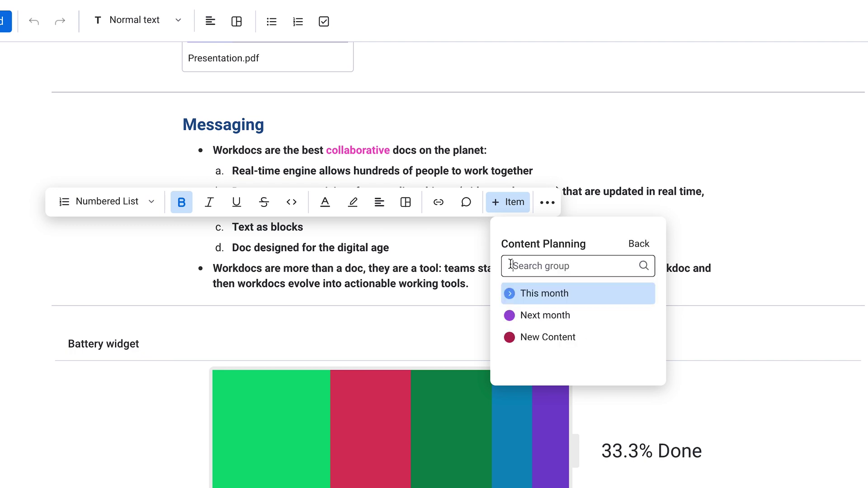
{"action": "left_click", "coordinate": [537, 295]}
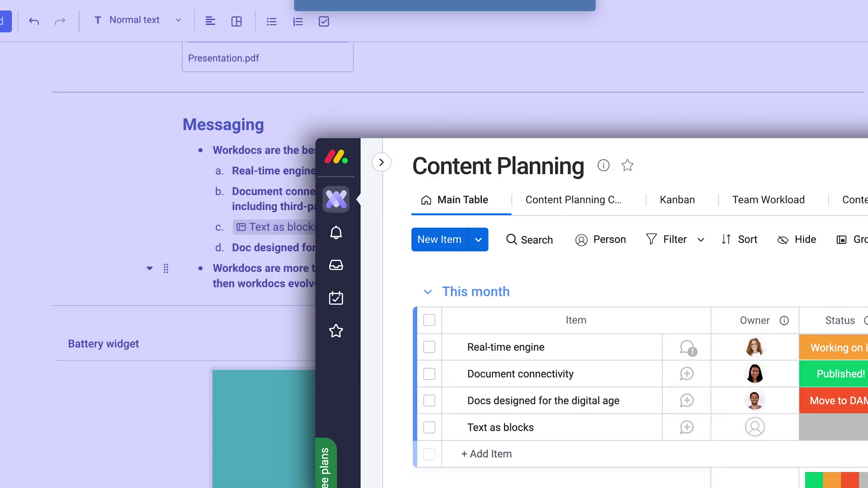
{"action": "left_click", "coordinate": [308, 227]}
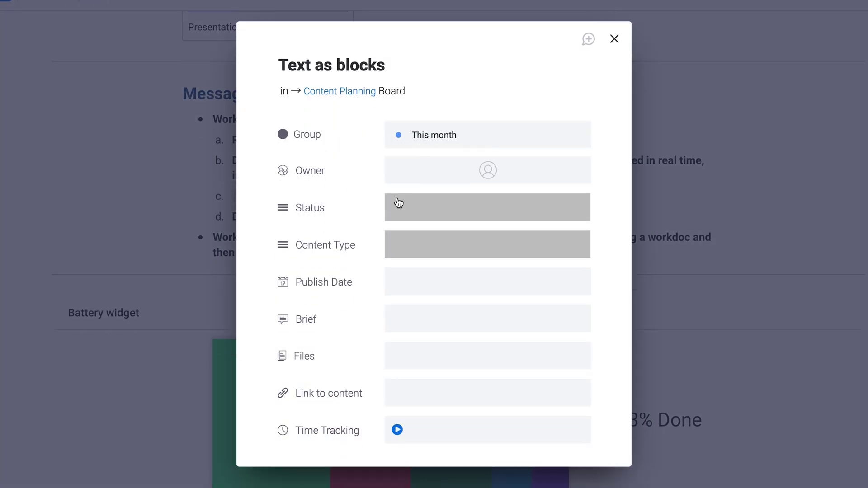
{"action": "left_click", "coordinate": [489, 179]}
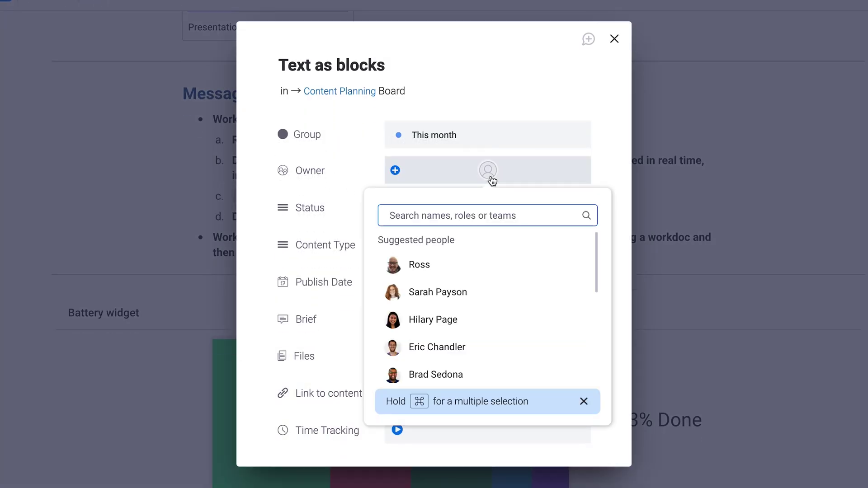
{"action": "left_click", "coordinate": [484, 291]}
{"action": "left_click", "coordinate": [518, 212]}
{"action": "left_click", "coordinate": [478, 252]}
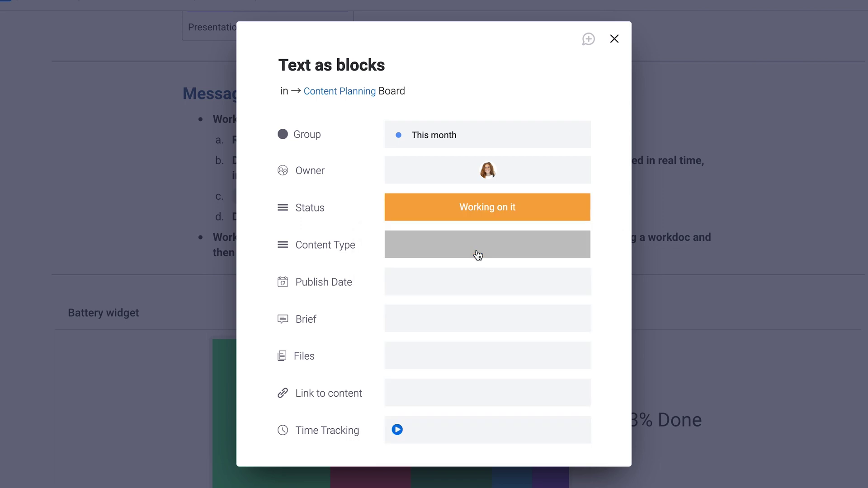
{"action": "left_click", "coordinate": [489, 252]}
{"action": "left_click", "coordinate": [455, 398]}
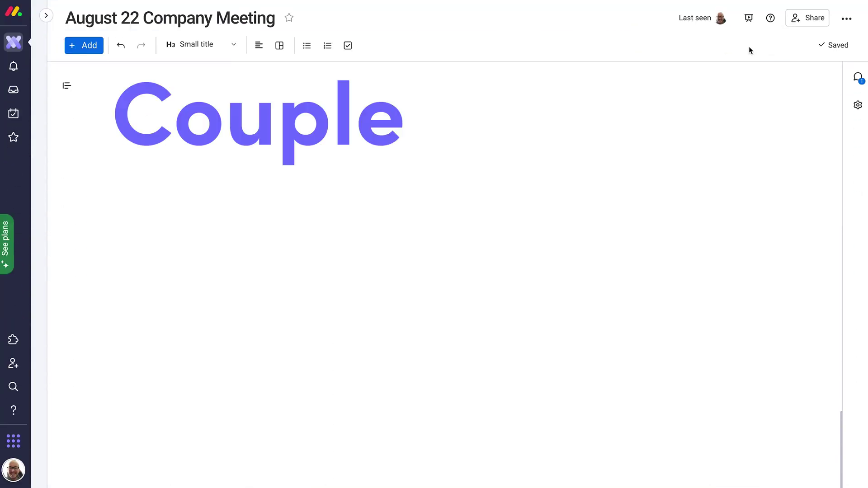
Open the doc's three-dot options menu listing export, print and version history.
{"action": "left_click", "coordinate": [733, 63]}
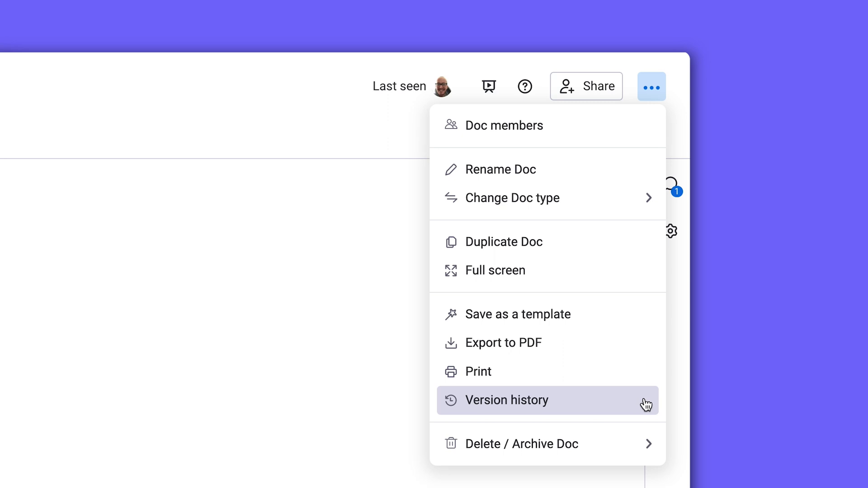
Print the August 22 Company Meeting doc to show its print preview.
{"action": "left_click", "coordinate": [573, 374]}
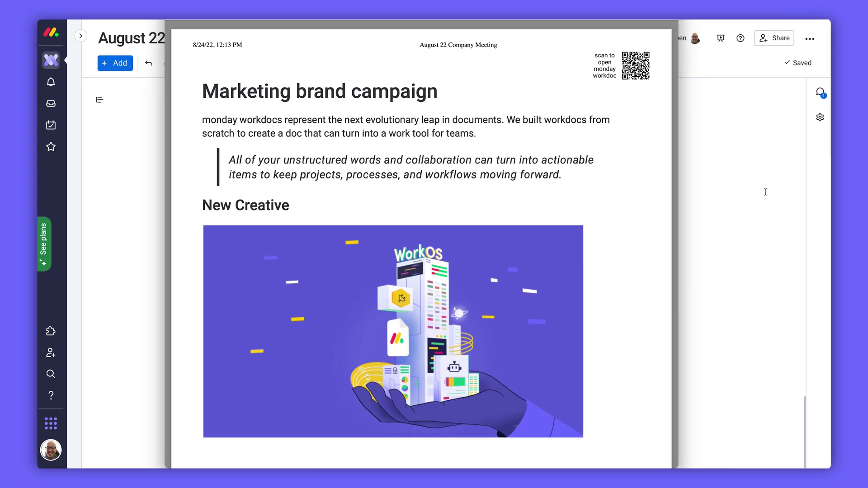